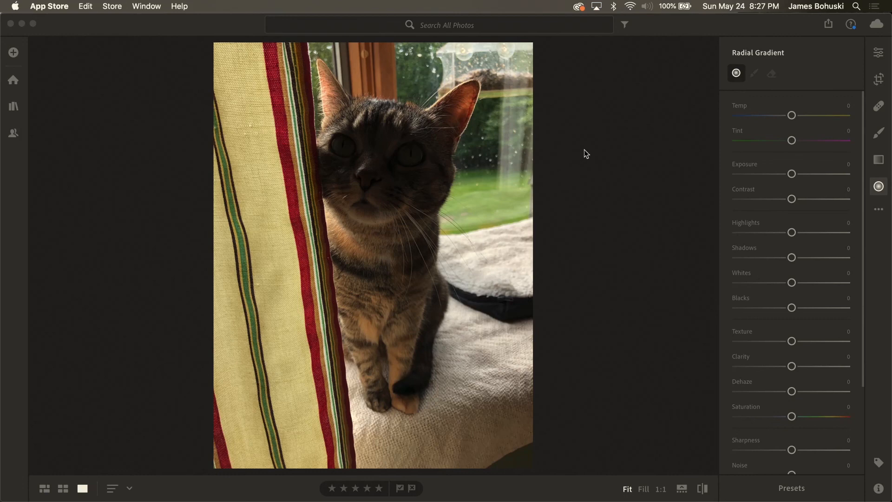
# Draw a radial gradient and center it over the cat's face
pyautogui.click(882, 187)
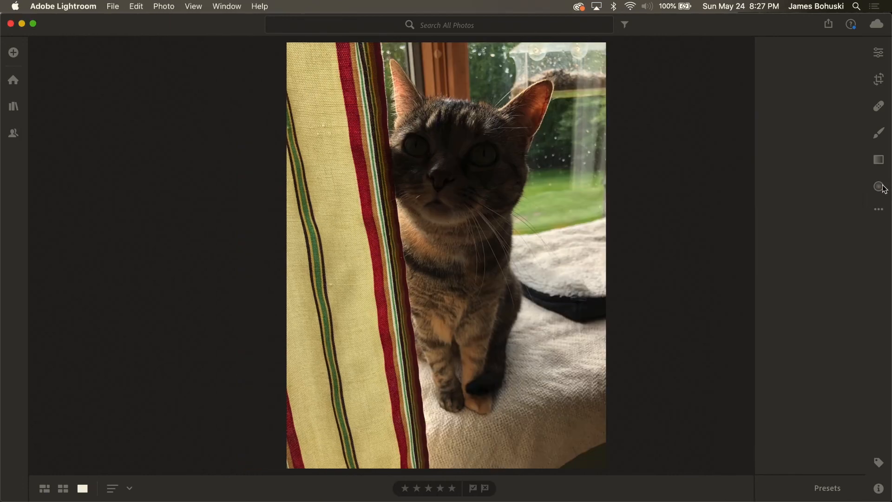
pyautogui.click(883, 187)
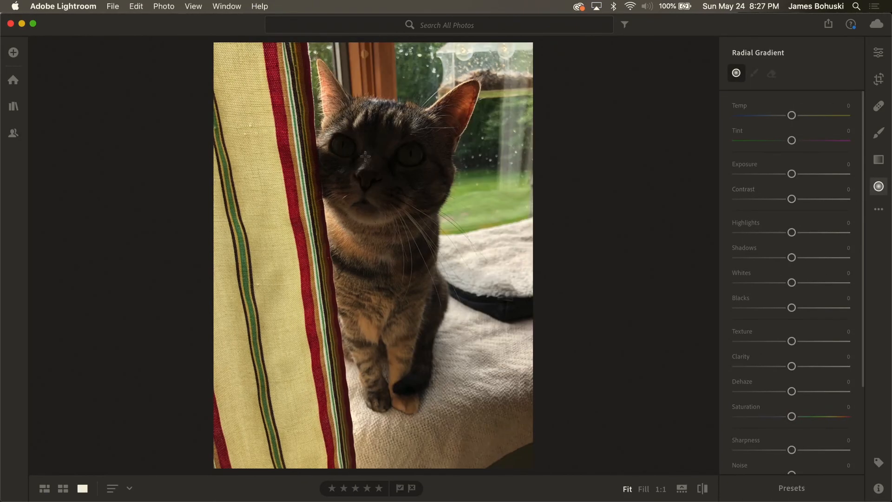
pyautogui.moveTo(343, 133); pyautogui.dragTo(408, 191)
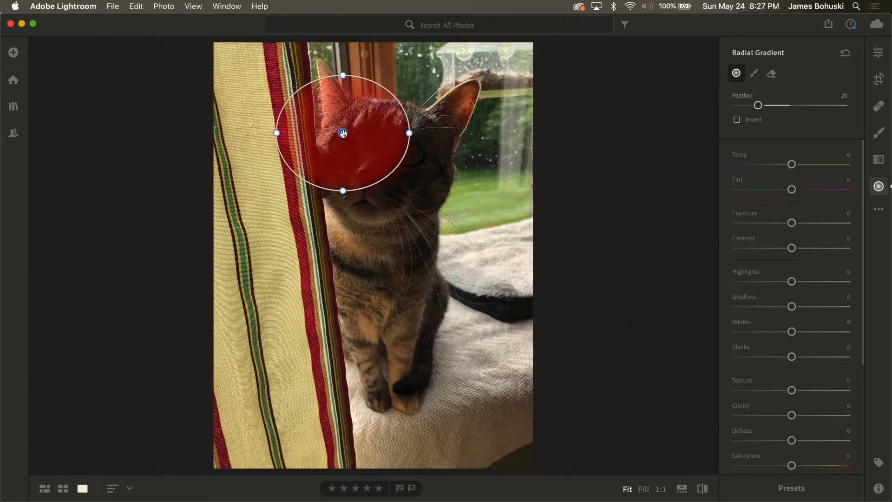
pyautogui.moveTo(343, 133); pyautogui.dragTo(379, 165)
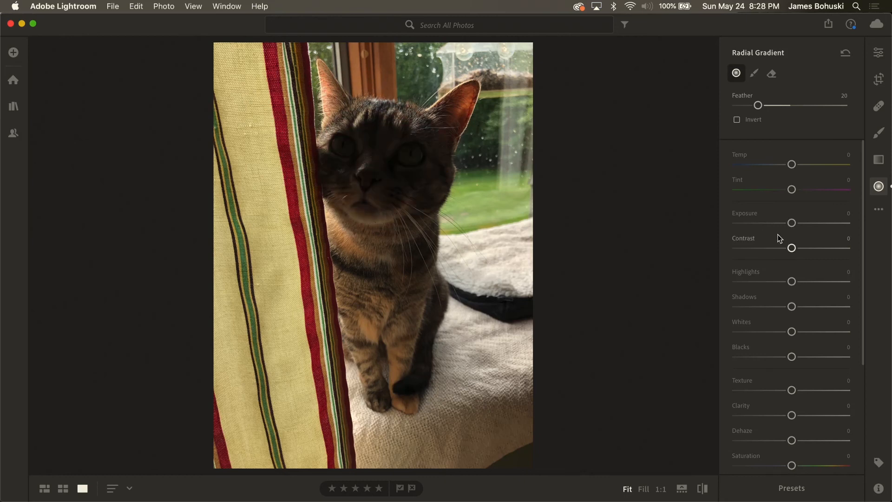
# Set the face gradient's Shadows to +100 and Exposure to +0.56, and compare the result with the original photo
pyautogui.click(794, 281)
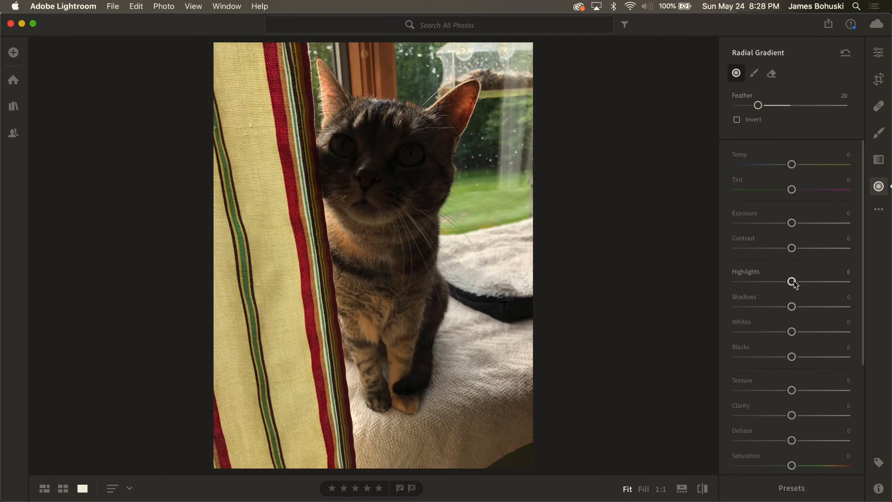
pyautogui.click(794, 305)
pyautogui.moveTo(794, 307); pyautogui.dragTo(890, 311)
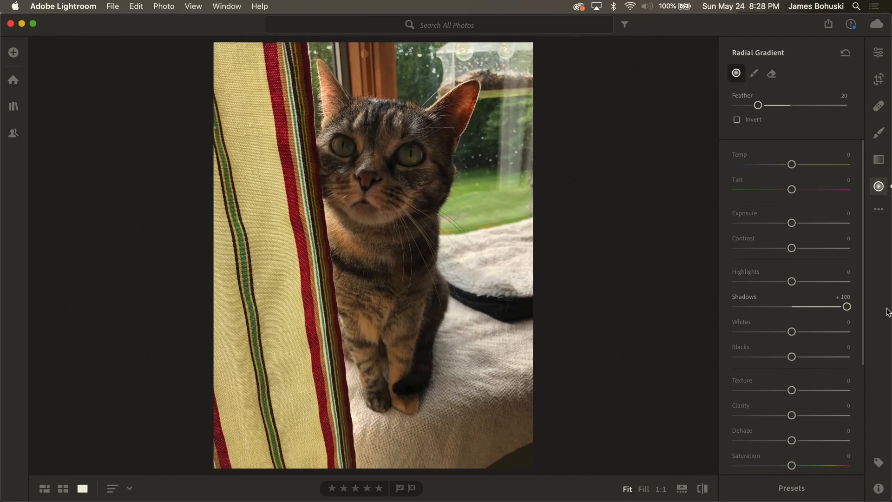
pyautogui.press('\\')
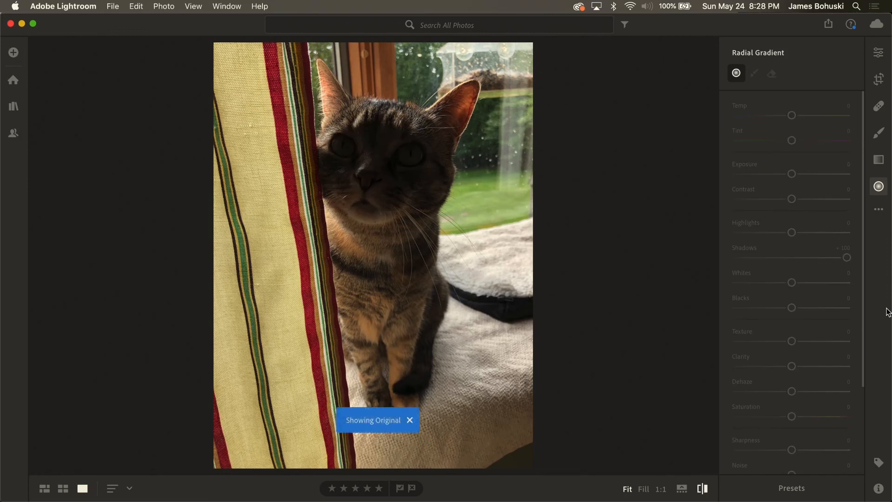
pyautogui.press('\\')
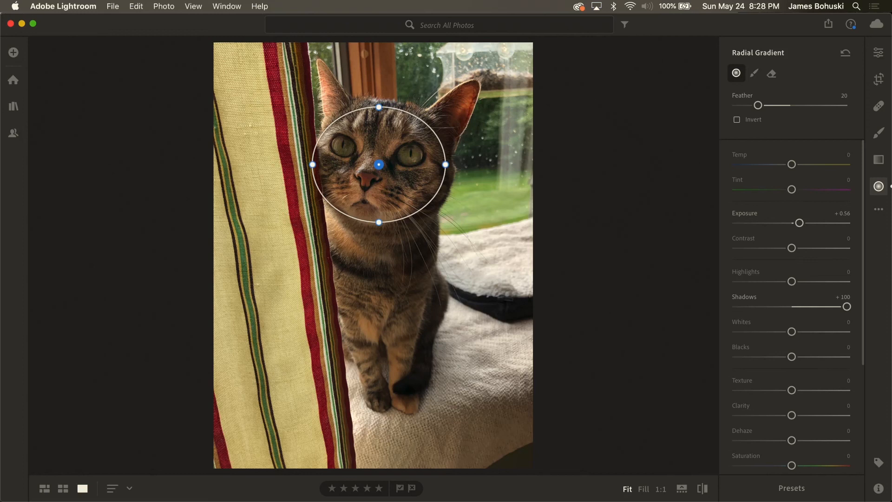
# Draw a second, tall radial gradient and position it around the cat's whole body, tilting it slightly
pyautogui.moveTo(334, 46); pyautogui.dragTo(418, 376)
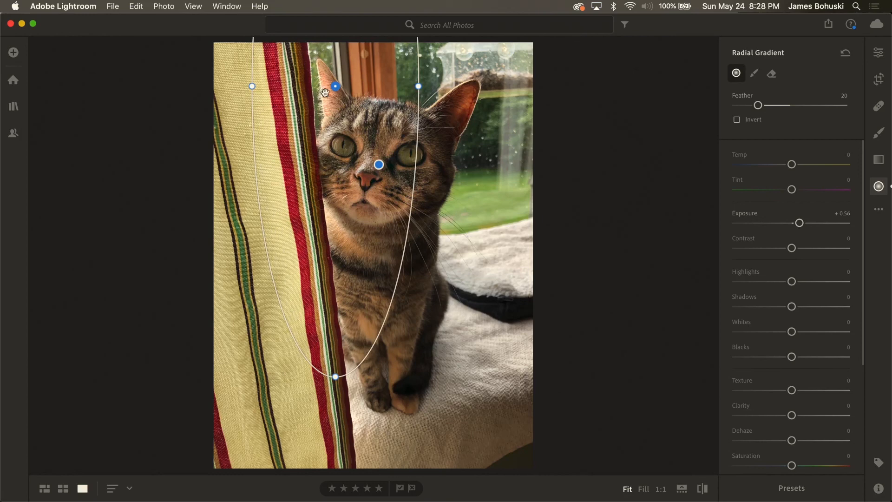
pyautogui.moveTo(335, 87); pyautogui.dragTo(381, 178)
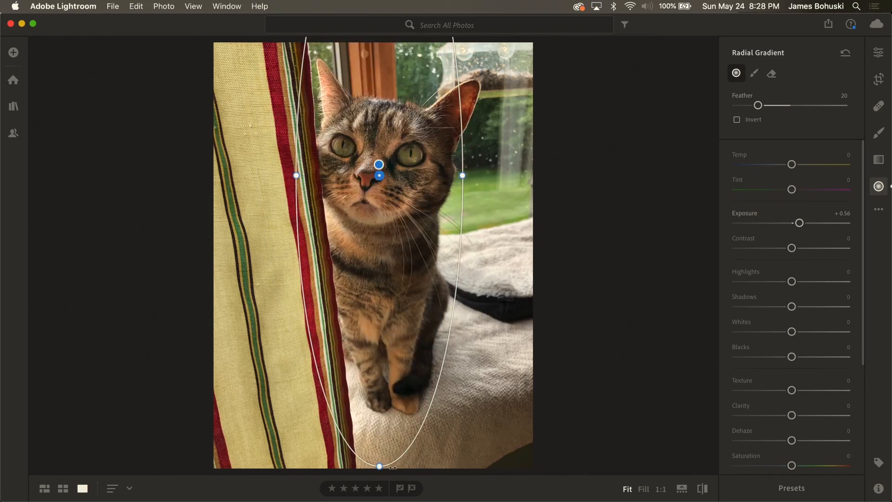
pyautogui.moveTo(393, 468); pyautogui.dragTo(401, 467)
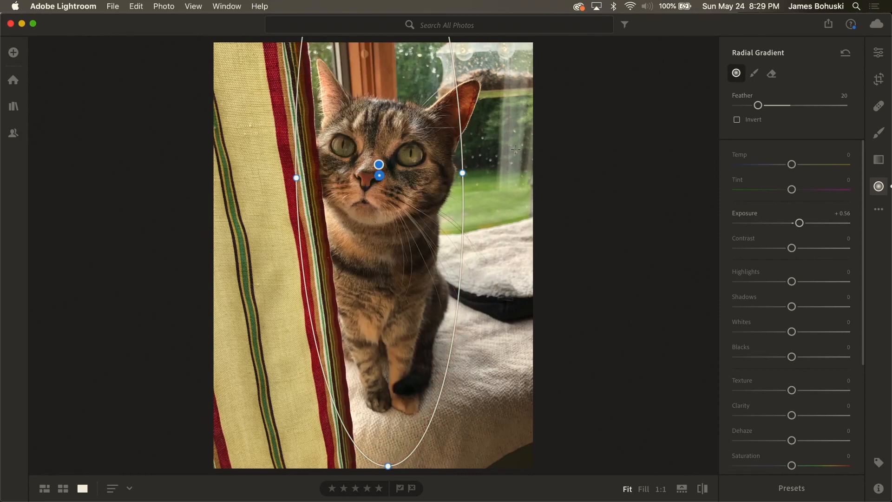
# Invert the body gradient to target the background, and set its Highlights to -24 and Whites to -17
pyautogui.click(736, 120)
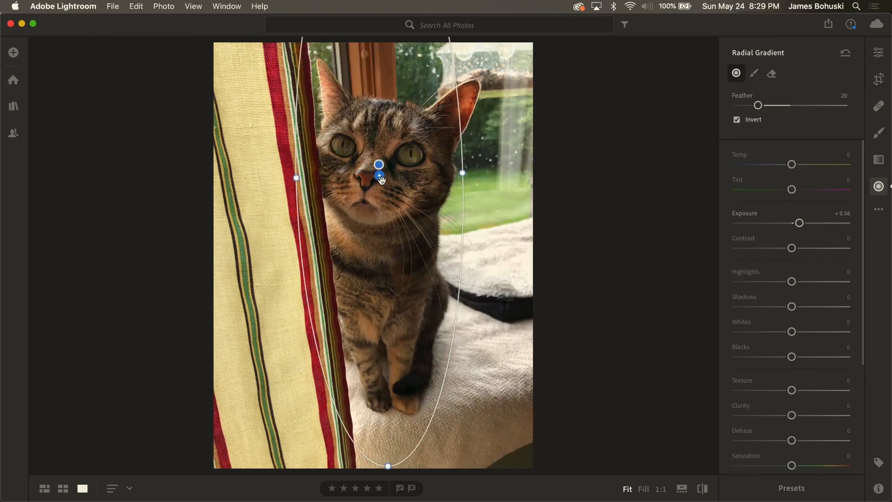
pyautogui.moveTo(379, 177)
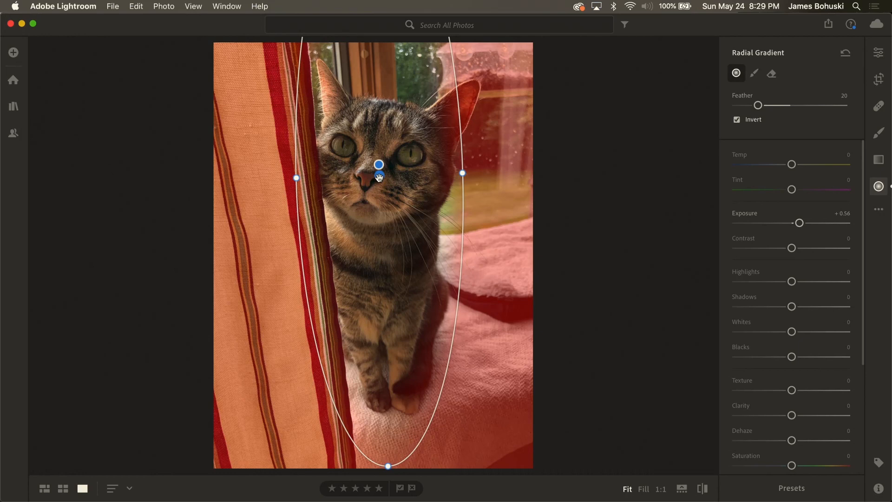
pyautogui.moveTo(792, 281)
pyautogui.mouseDown()
pyautogui.moveTo(818, 282)
pyautogui.moveTo(780, 284)
pyautogui.mouseUp()
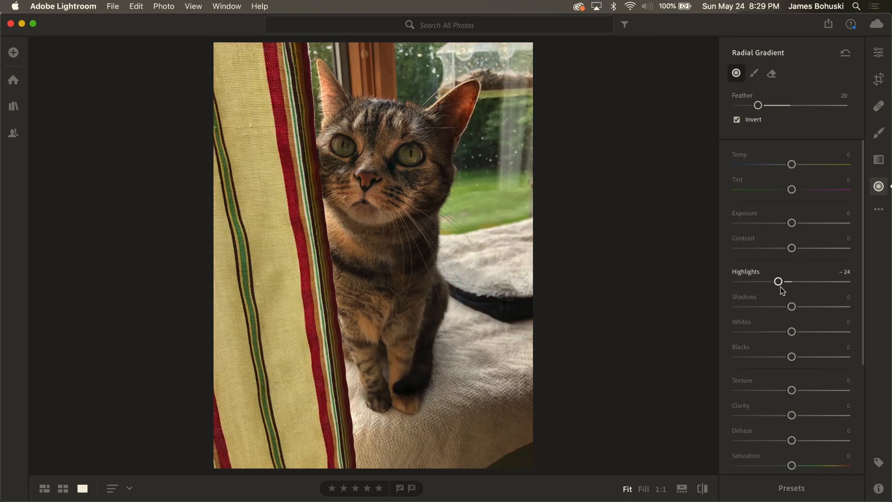
pyautogui.moveTo(792, 333)
pyautogui.mouseDown()
pyautogui.moveTo(848, 332)
pyautogui.moveTo(783, 335)
pyautogui.mouseUp()
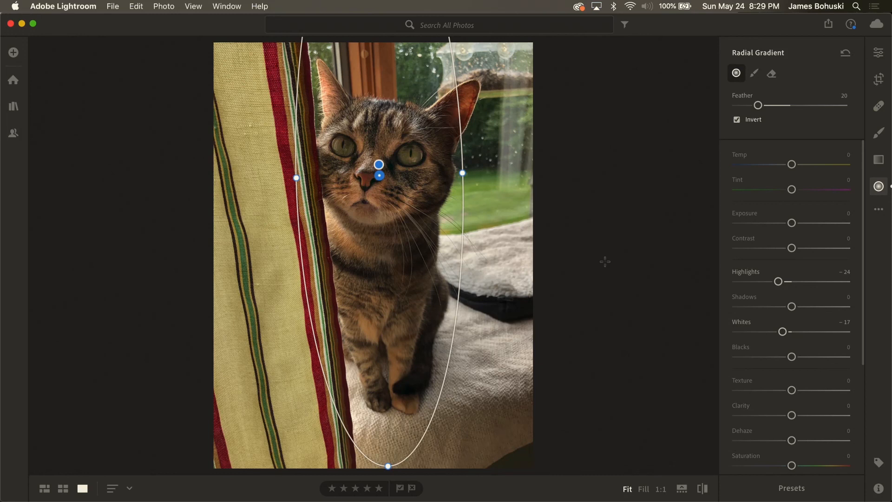
# Set the whole photo's Exposure to +0.74 and compare the result with the original
pyautogui.click(878, 52)
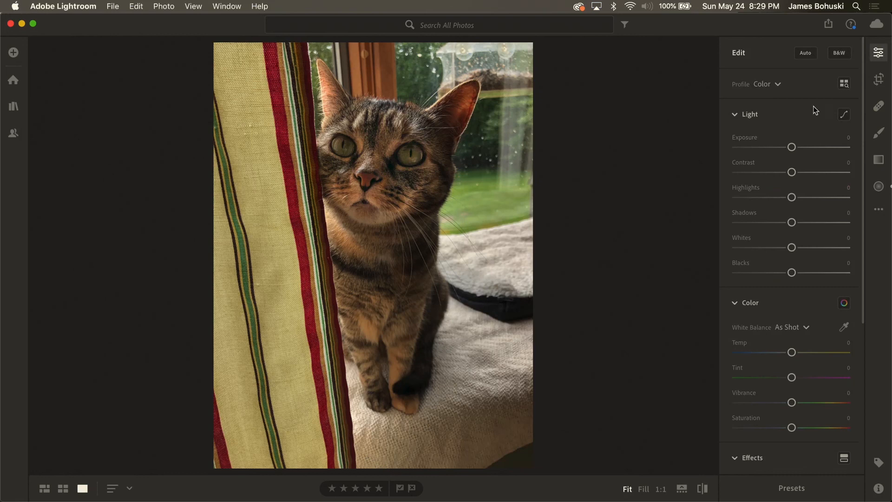
pyautogui.moveTo(793, 141); pyautogui.dragTo(800, 147)
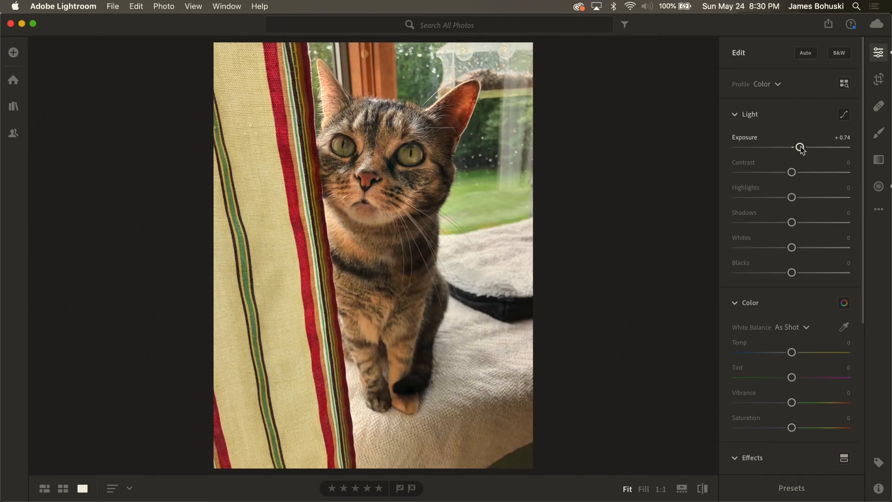
pyautogui.press('\\')
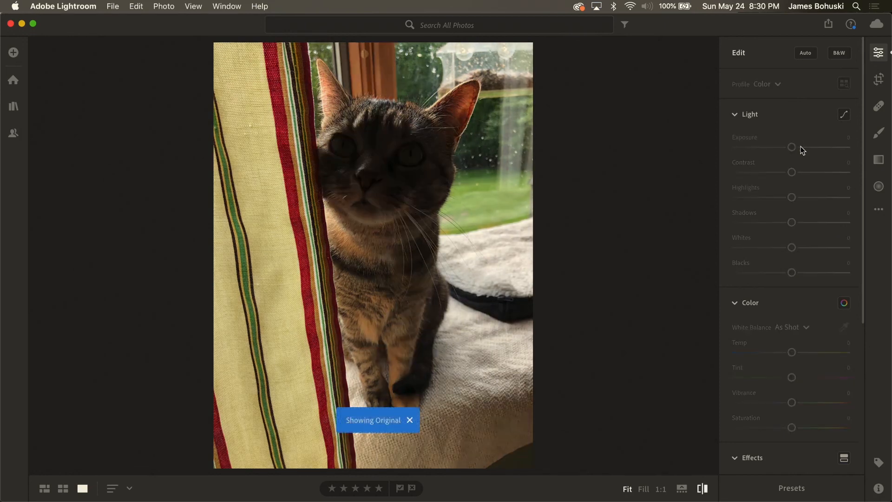
pyautogui.press('\\')
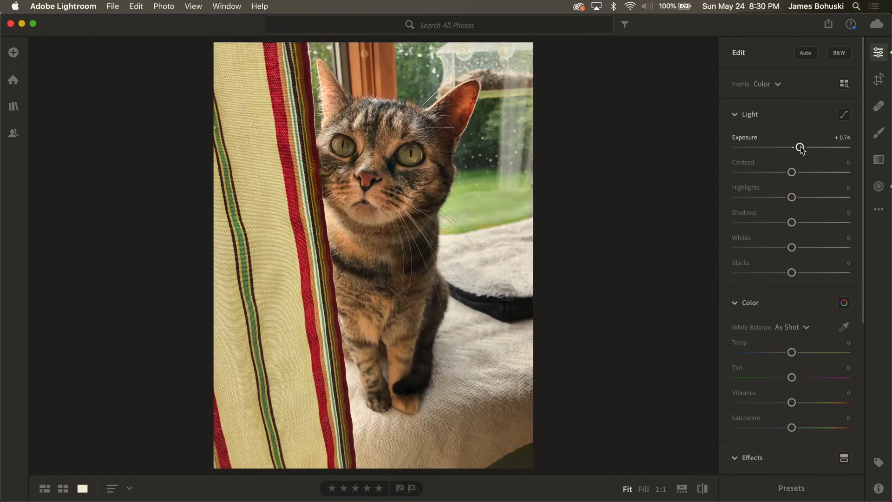
pyautogui.press('\\')
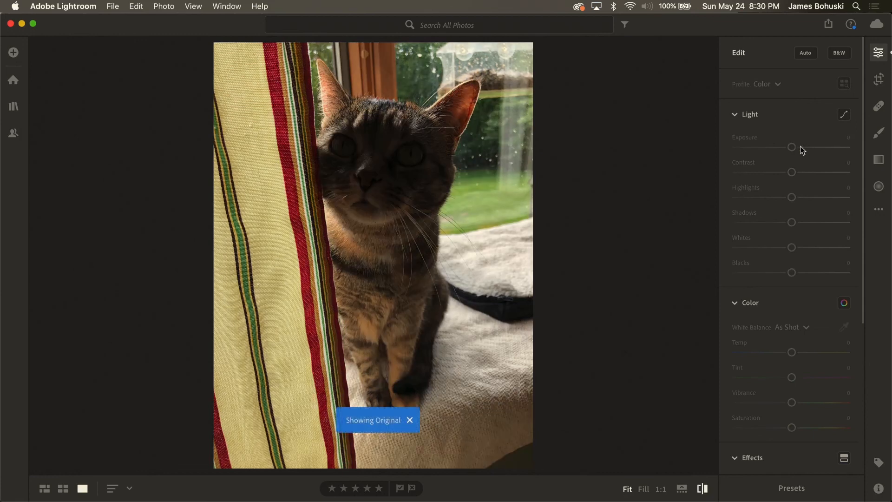
pyautogui.press('\\')
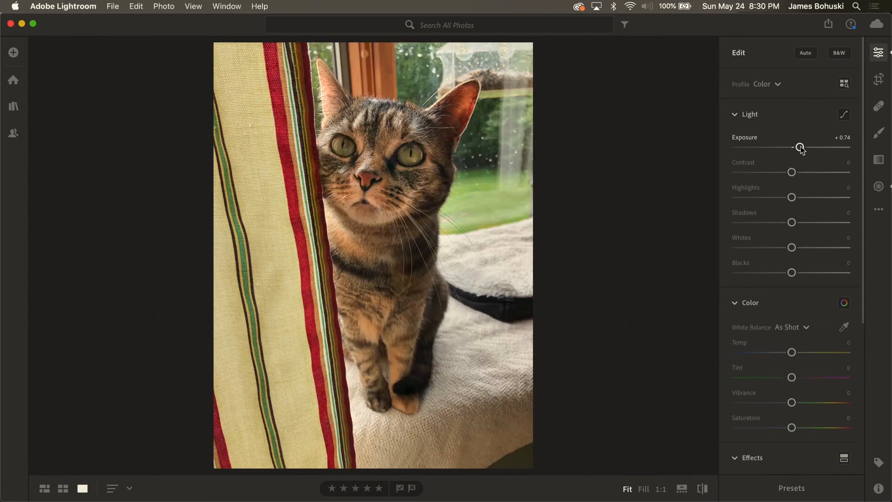
# Set the inverted background gradient's Exposure to -0.72 and compare the result with the original
pyautogui.click(878, 185)
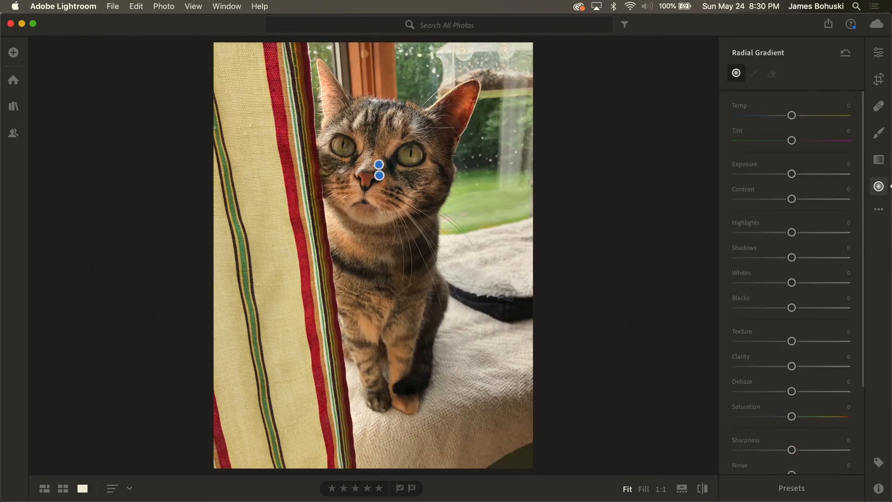
pyautogui.click(380, 175)
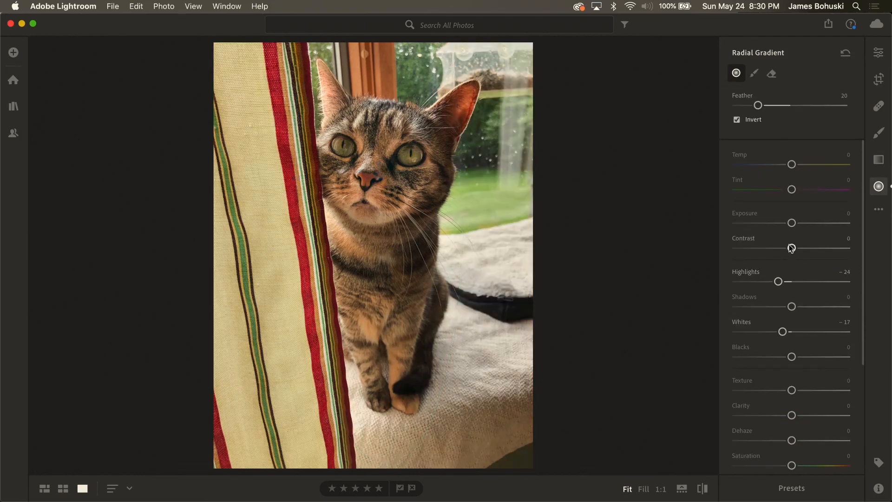
pyautogui.moveTo(791, 224); pyautogui.dragTo(783, 228)
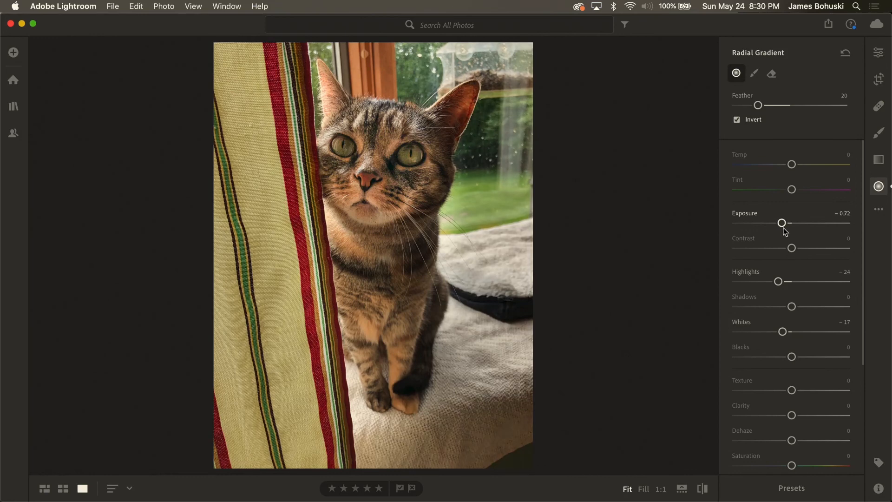
pyautogui.press('\\')
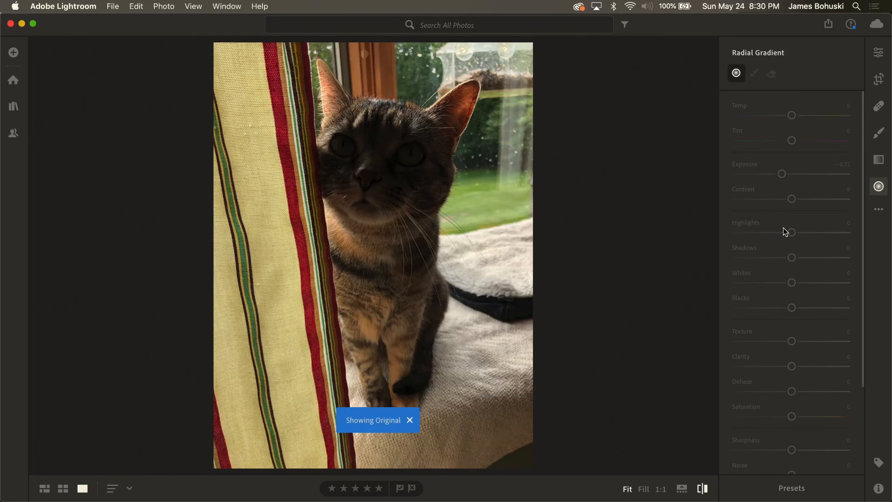
pyautogui.press('\\')
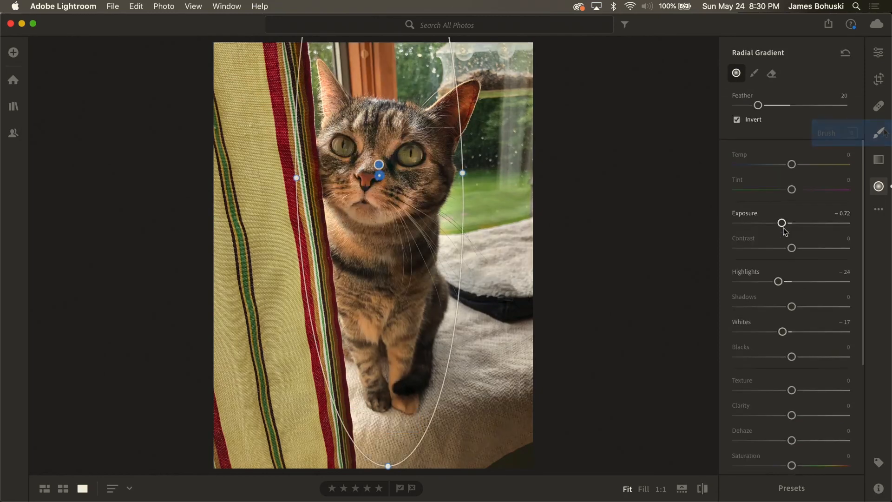
# Brush over the bright window area above the cat's ear and set the brushed area's Whites to -36 and Exposure to -1.56
pyautogui.click(883, 134)
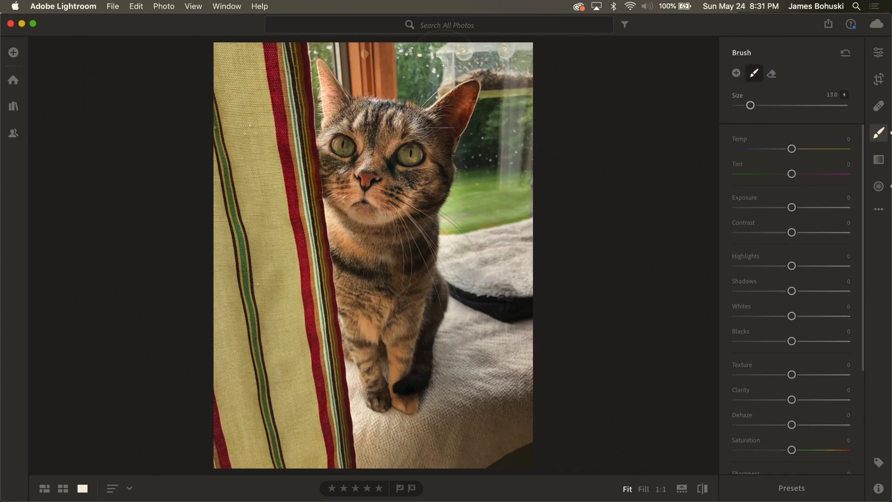
pyautogui.moveTo(452, 65)
pyautogui.mouseDown()
pyautogui.moveTo(464, 112)
pyautogui.moveTo(506, 141)
pyautogui.moveTo(508, 163)
pyautogui.moveTo(460, 66)
pyautogui.mouseUp()
pyautogui.moveTo(453, 68)
pyautogui.moveTo(790, 315); pyautogui.dragTo(770, 318)
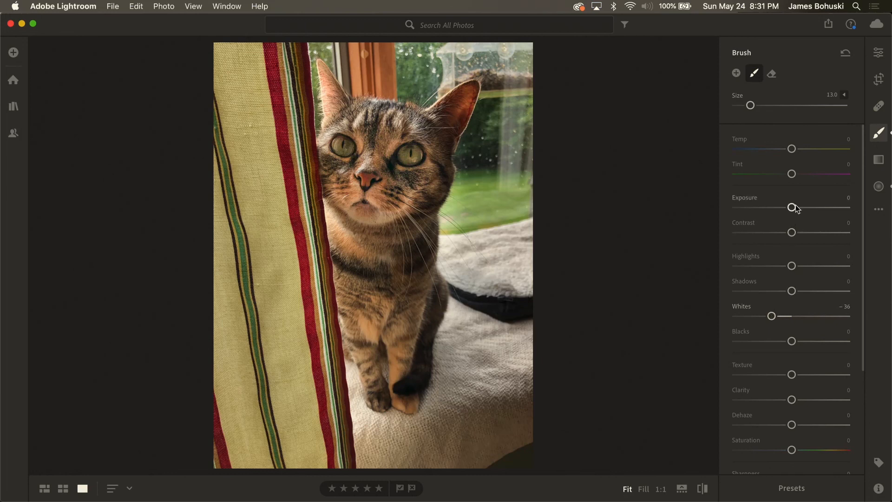
pyautogui.moveTo(792, 207)
pyautogui.mouseDown()
pyautogui.moveTo(824, 208)
pyautogui.moveTo(772, 215)
pyautogui.mouseUp()
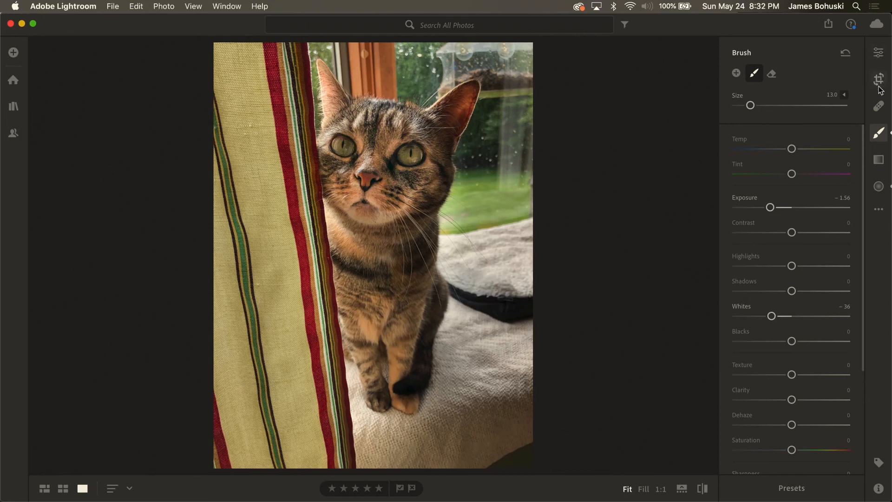
# Heal the pale speck on the yellow curtain fabric at 1:1 view using a Healing Brush of size 45
pyautogui.click(879, 105)
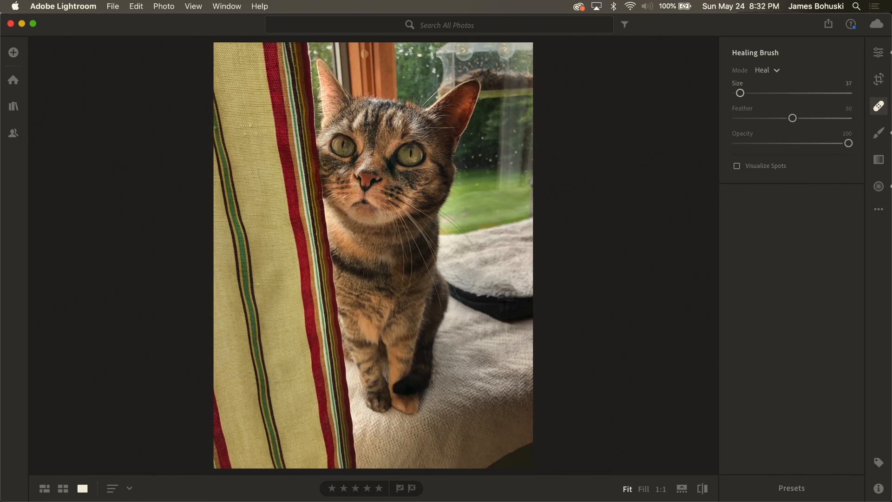
pyautogui.press(']')
pyautogui.press(']')
pyautogui.press(']')
pyautogui.press(']')
pyautogui.press(']')
pyautogui.press(']')
pyautogui.press(']')
pyautogui.press(']')
pyautogui.click(250, 132)
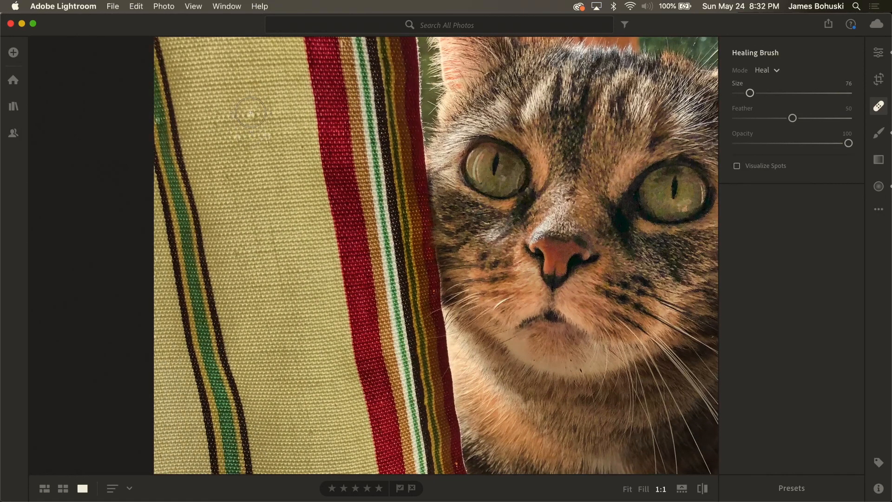
pyautogui.press('[')
pyautogui.press('[')
pyautogui.press('[')
pyautogui.press('[')
pyautogui.press('[')
pyautogui.press('[')
pyautogui.press('[')
pyautogui.press('[')
pyautogui.click(250, 114)
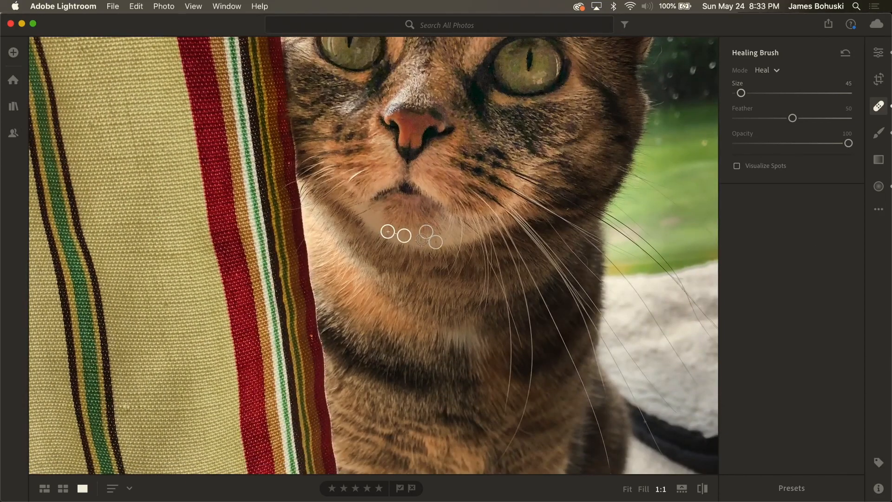
# Heal the dark specks under the cat's chin and bring the window area into view with the Healing Brush active
pyautogui.click(421, 240)
pyautogui.click(878, 52)
pyautogui.click(605, 237)
pyautogui.click(458, 181)
pyautogui.press('h')
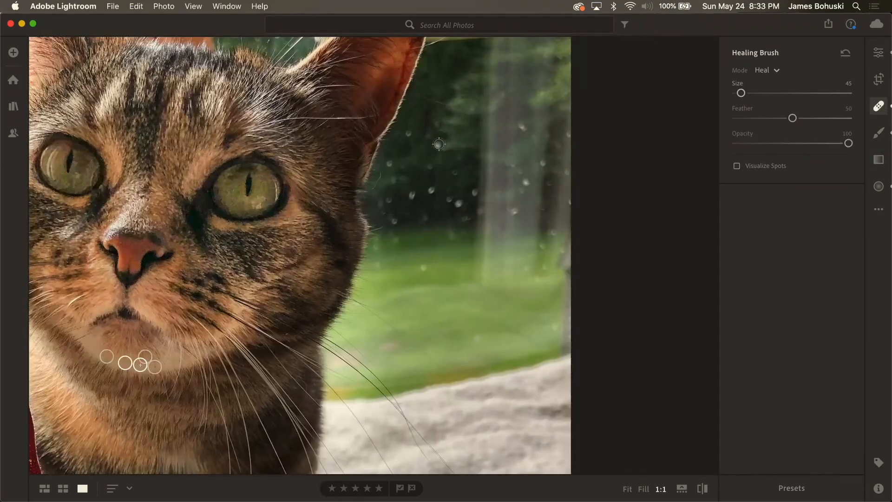
# Heal the raindrops on the dark part of the window beside the cat's ear
pyautogui.click(439, 144)
pyautogui.click(458, 203)
pyautogui.click(412, 195)
pyautogui.click(389, 164)
pyautogui.click(526, 181)
pyautogui.click(431, 190)
pyautogui.click(423, 268)
pyautogui.press('super+z')
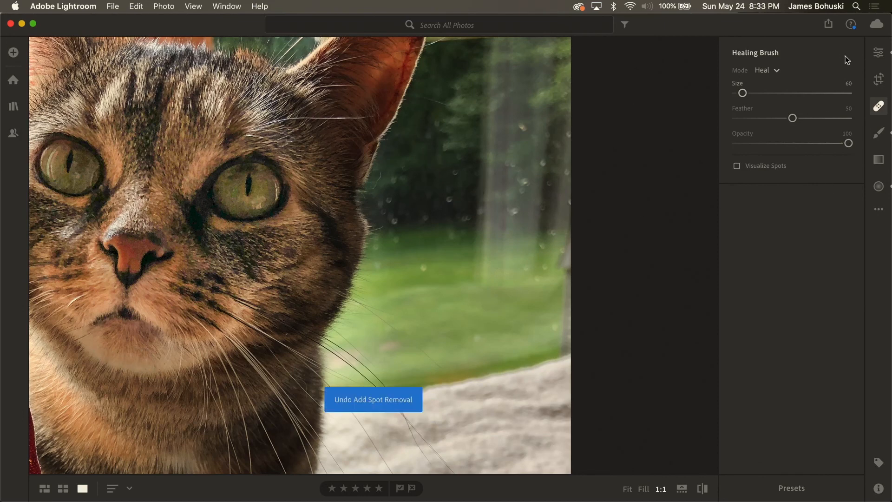
pyautogui.press('super+z')
# Heal the gray strip along the photo's right edge beside the lawn with a larger Healing Brush, and return to the fitted Edit view
pyautogui.click(878, 53)
pyautogui.click(577, 203)
pyautogui.click(525, 200)
pyautogui.moveTo(514, 182); pyautogui.dragTo(505, 197)
pyautogui.press('h')
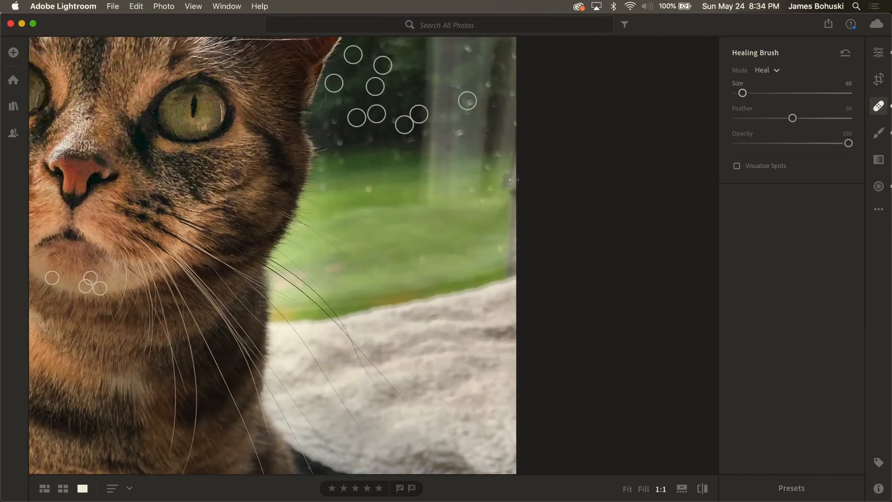
pyautogui.press(']')
pyautogui.press(']')
pyautogui.moveTo(514, 157); pyautogui.dragTo(512, 266)
pyautogui.click(879, 53)
pyautogui.click(604, 200)
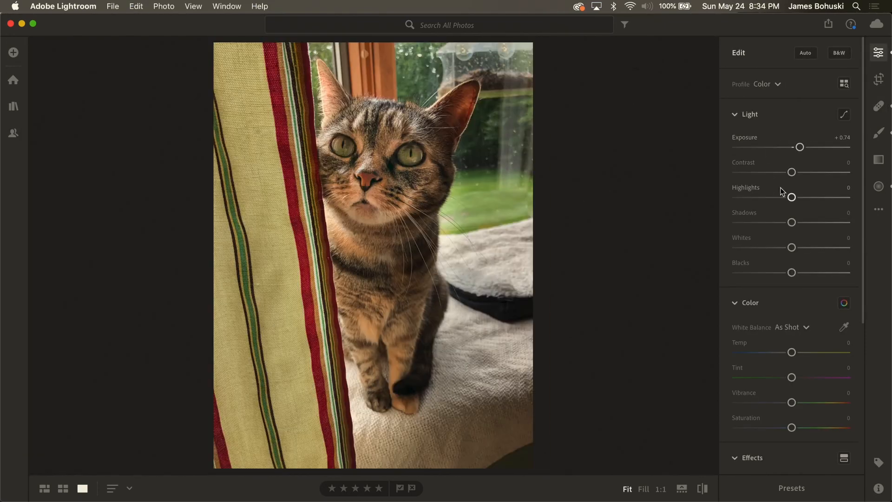
# Set the whole photo's Highlights to +17, Whites to +13, Shadows to +19 and Exposure to +1.05, and compare with the original
pyautogui.moveTo(792, 197); pyautogui.dragTo(801, 197)
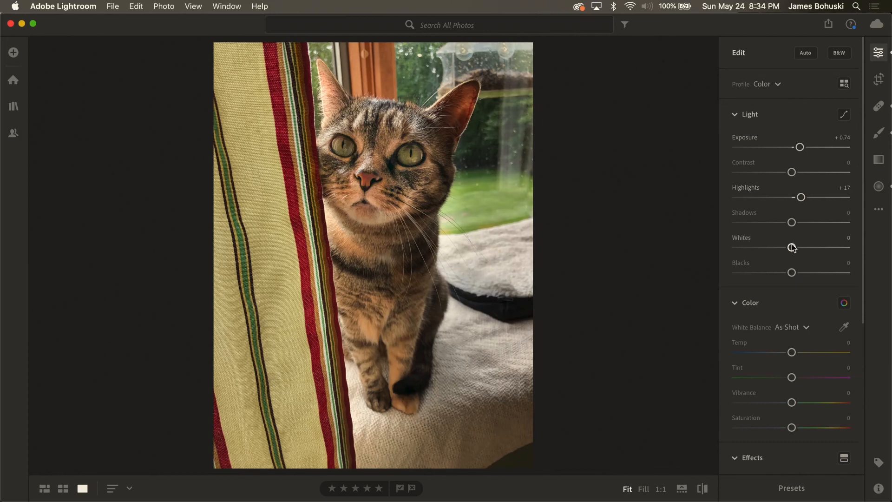
pyautogui.moveTo(792, 248); pyautogui.dragTo(799, 247)
pyautogui.moveTo(792, 223); pyautogui.dragTo(802, 223)
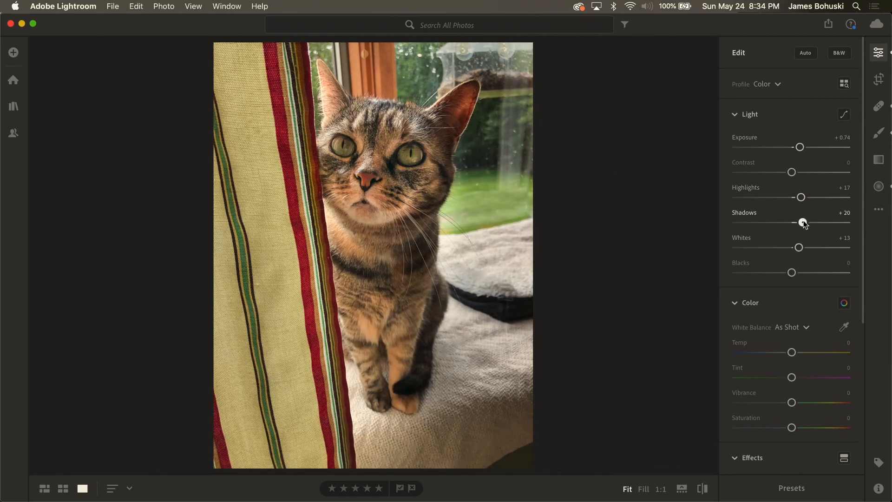
pyautogui.moveTo(800, 147); pyautogui.dragTo(803, 148)
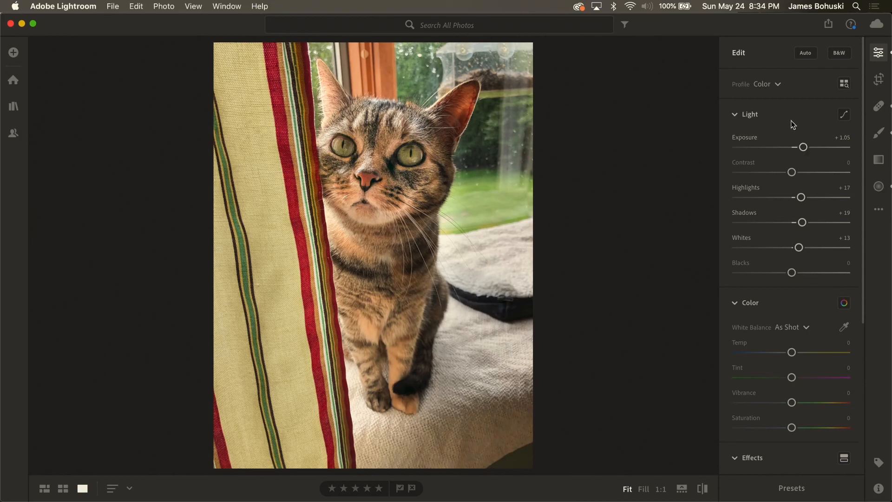
pyautogui.press('\\')
pyautogui.press('\\')
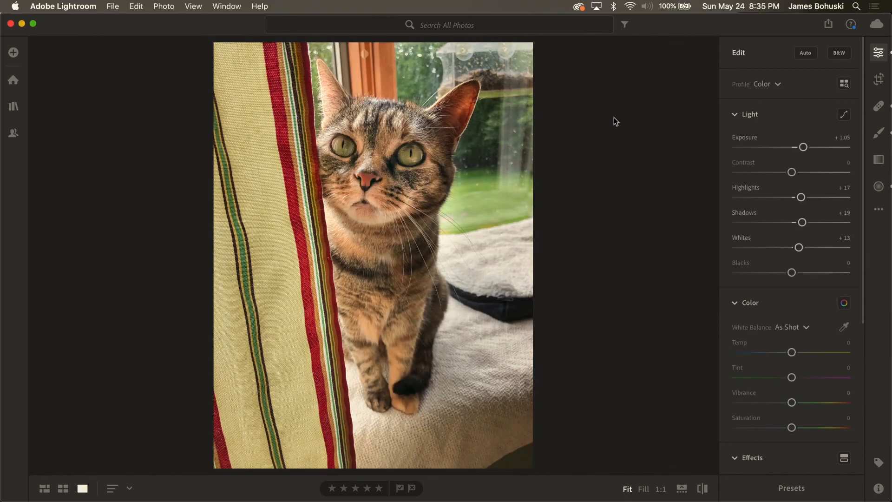